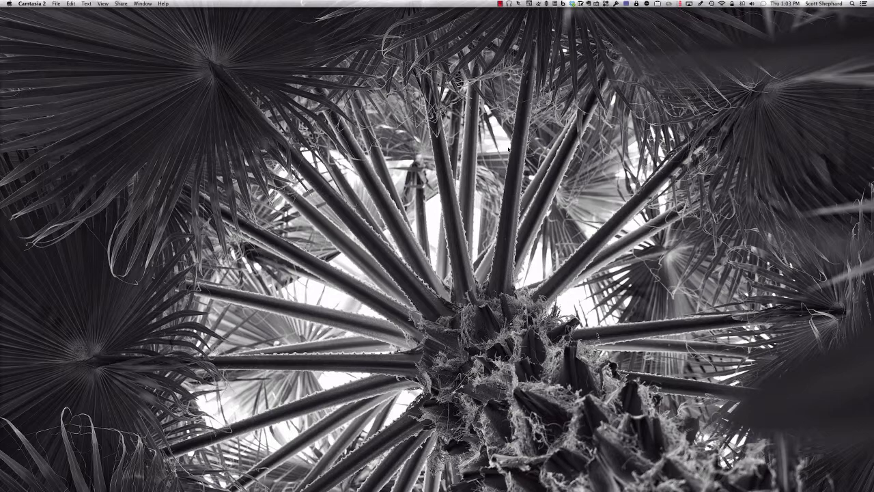
Step: Switch to Aperture and restore its minimized photo window
{"action": "mouse_move", "coordinate": [4, 166]}
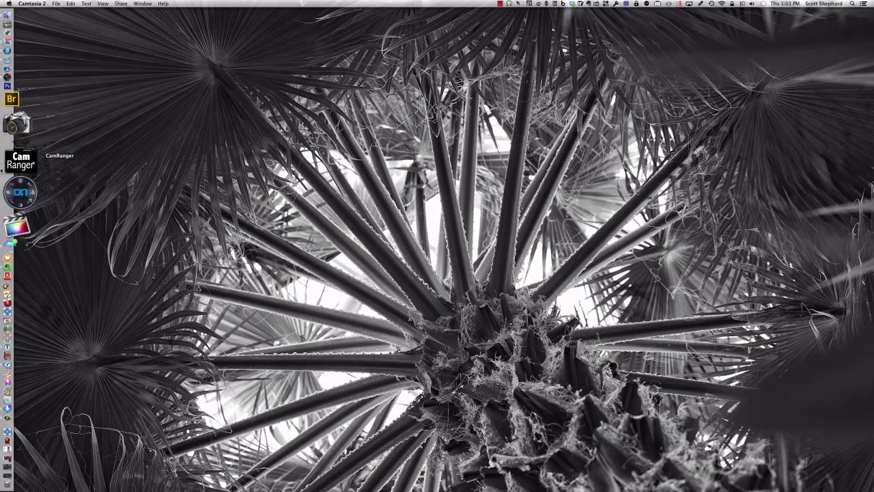
{"action": "left_click", "coordinate": [20, 130]}
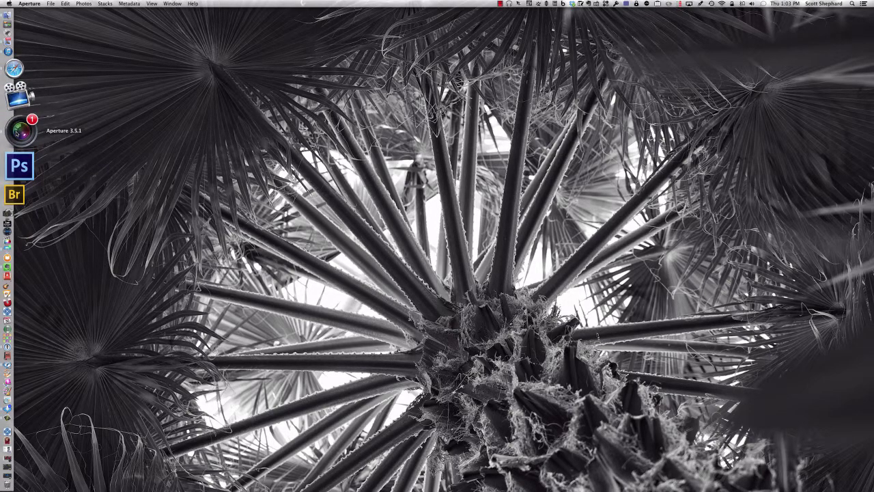
{"action": "mouse_move", "coordinate": [7, 134]}
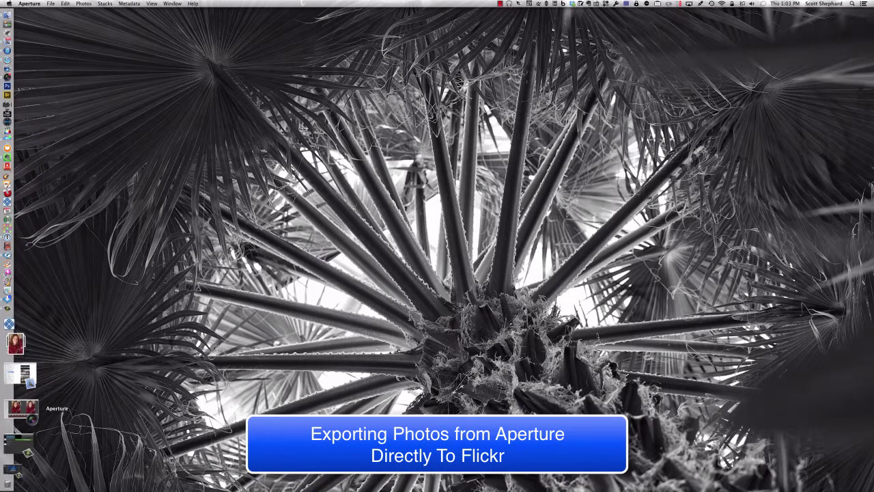
{"action": "left_click", "coordinate": [19, 401]}
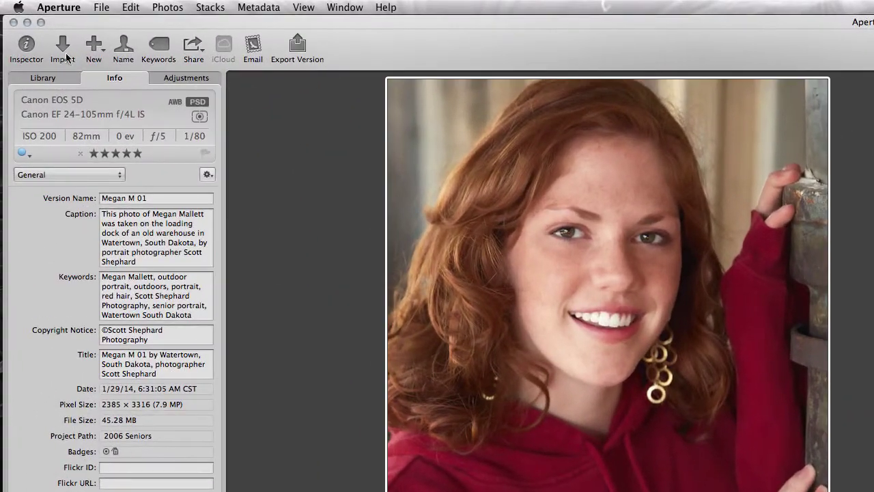
Step: Open the web account settings in Aperture's preferences
{"action": "left_click", "coordinate": [58, 4]}
{"action": "mouse_move", "coordinate": [61, 8]}
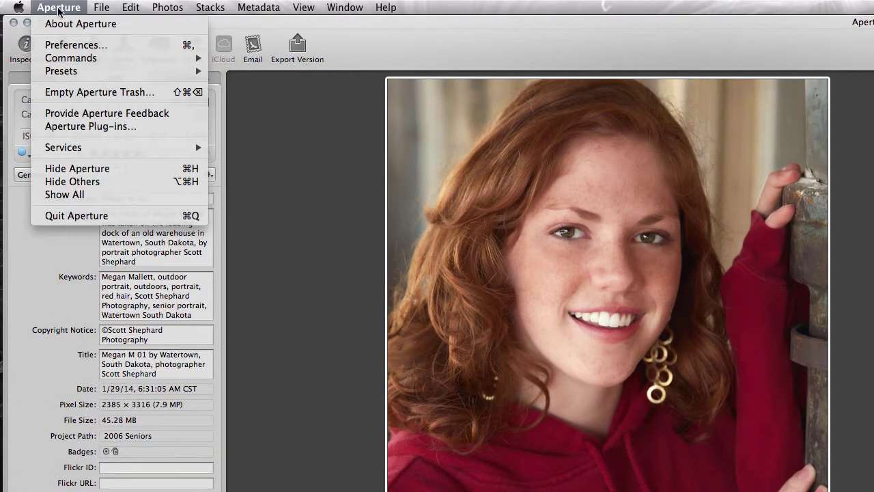
{"action": "left_click", "coordinate": [59, 44]}
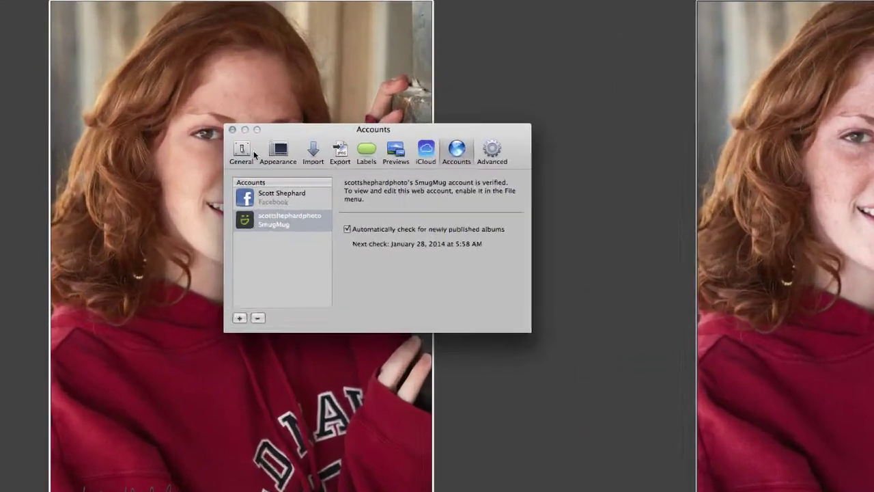
{"action": "left_click", "coordinate": [250, 153]}
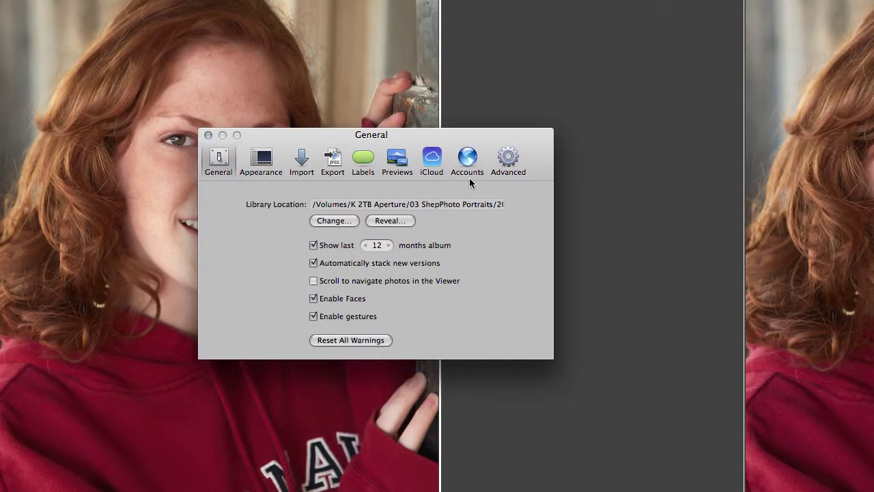
{"action": "left_click", "coordinate": [469, 160]}
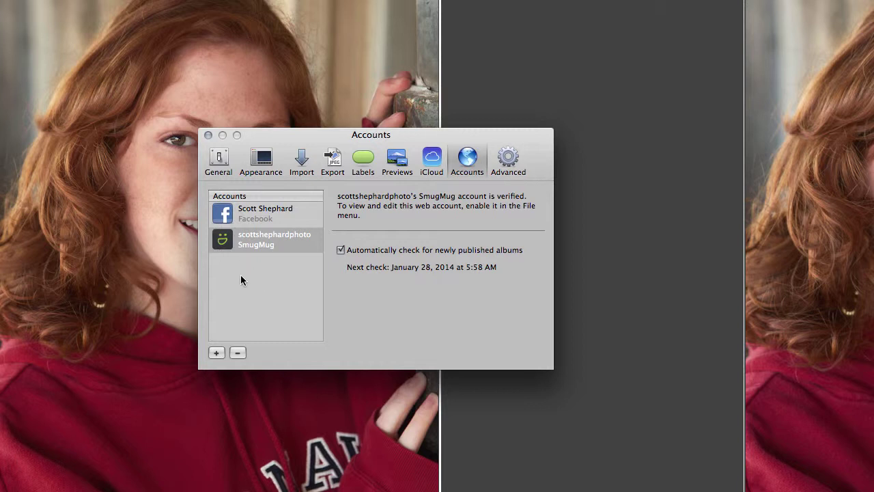
Step: Add a Flickr account and start setting up Aperture to publish to it
{"action": "left_click", "coordinate": [218, 353]}
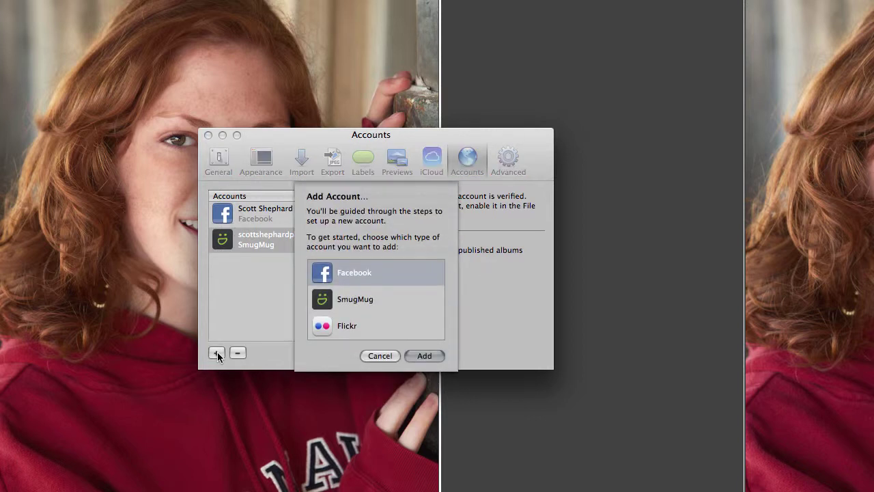
{"action": "left_click", "coordinate": [334, 328]}
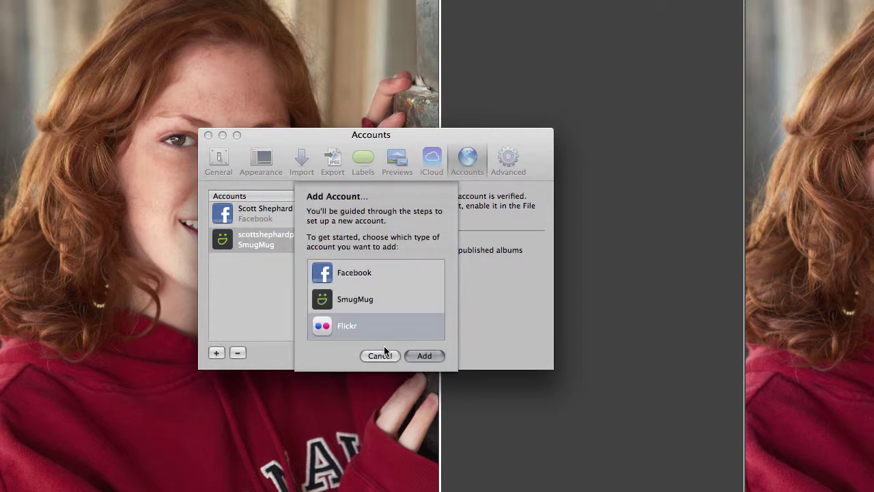
{"action": "left_click", "coordinate": [423, 356]}
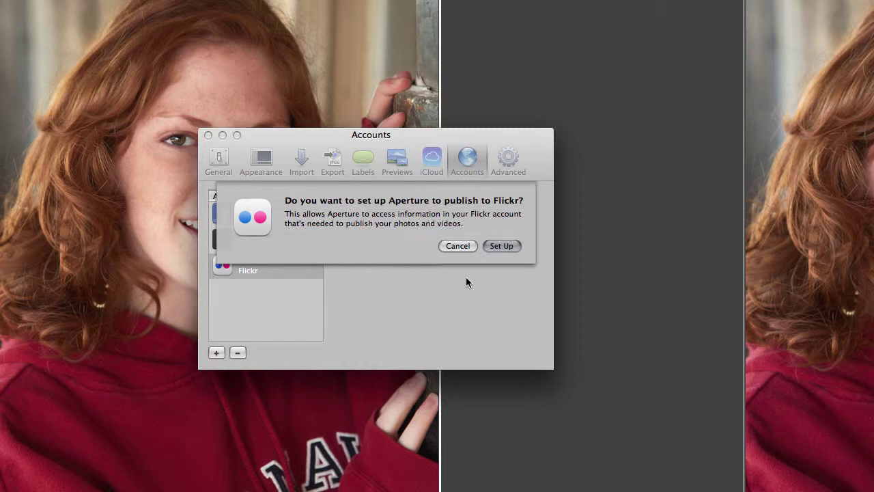
{"action": "left_click", "coordinate": [500, 246]}
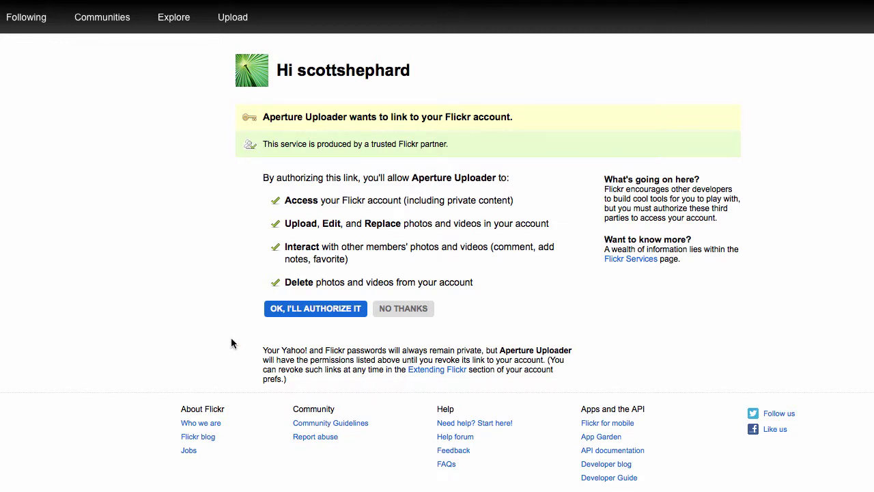
Step: Authorize Aperture Uploader to link to the Flickr account on the Flickr web page
{"action": "right_click", "coordinate": [312, 313]}
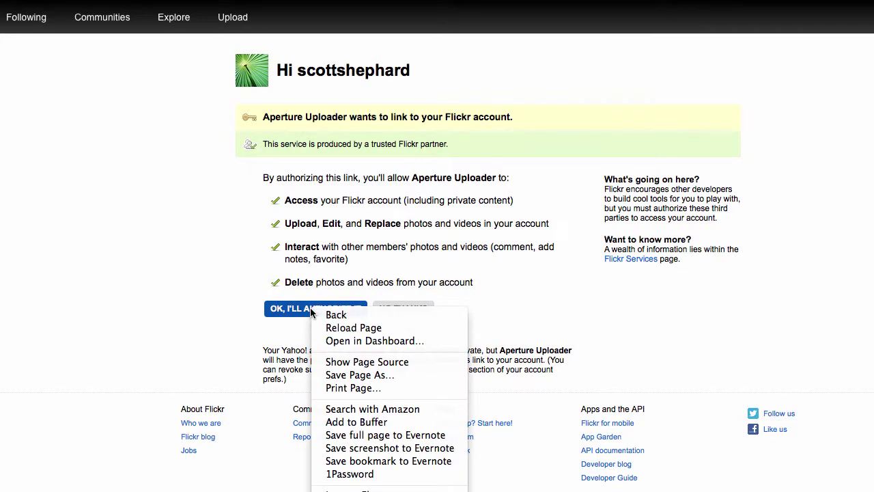
{"action": "left_click", "coordinate": [300, 311]}
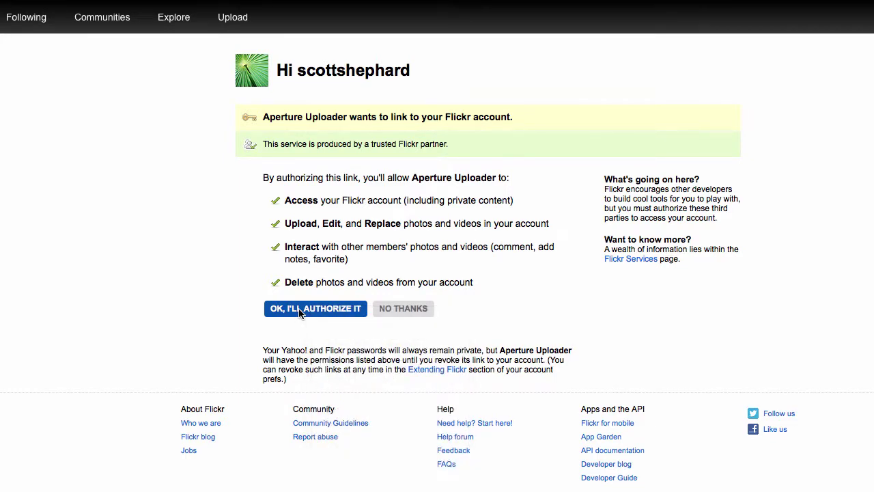
{"action": "left_click", "coordinate": [299, 309]}
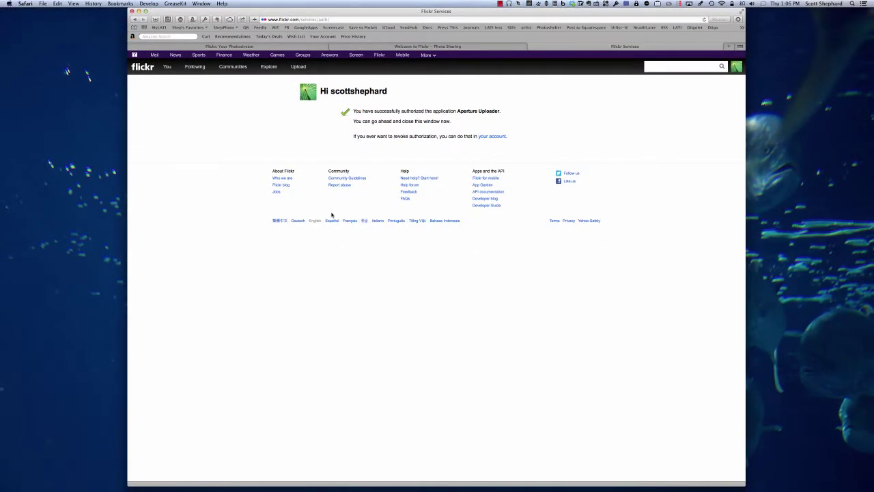
Step: Switch back to Aperture, finish setting up the Flickr account and close the preferences
{"action": "mouse_move", "coordinate": [2, 240]}
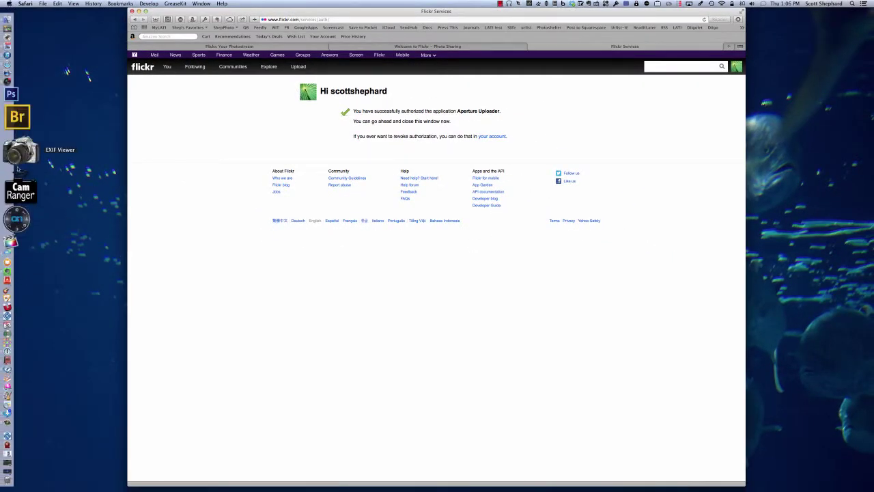
{"action": "left_click", "coordinate": [20, 129]}
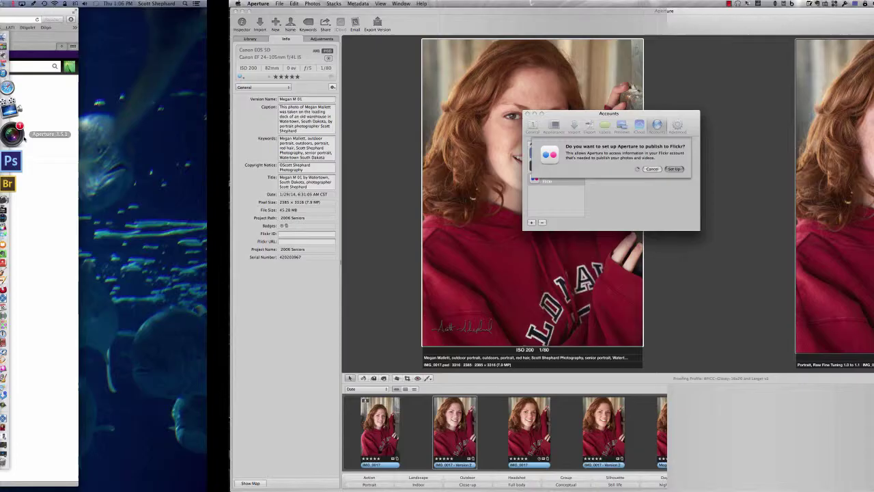
{"action": "left_click", "coordinate": [445, 169]}
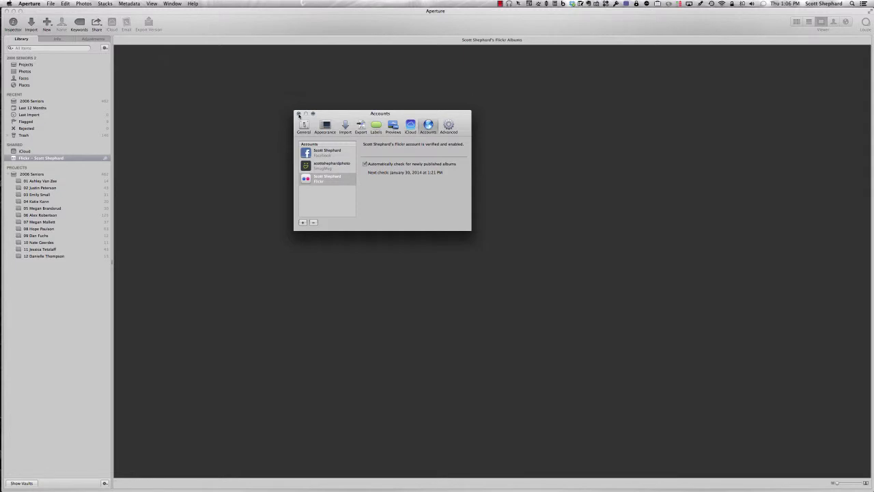
{"action": "left_click", "coordinate": [298, 113]}
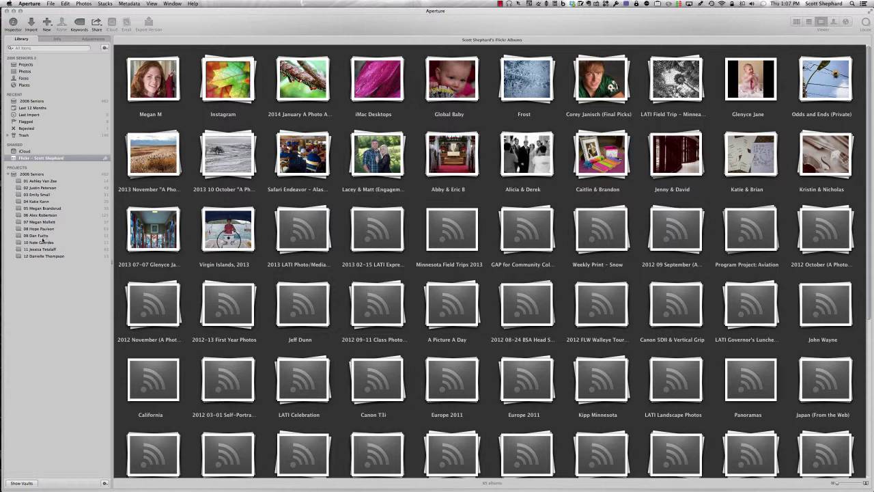
Step: Open the senior portrait album numbered 07 and select only the sepia version of the photo
{"action": "left_click", "coordinate": [45, 221]}
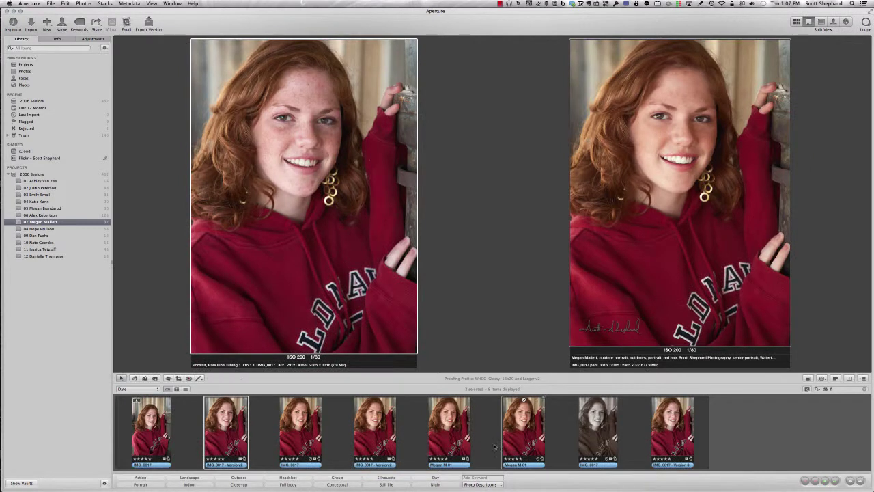
{"action": "left_click", "coordinate": [697, 443]}
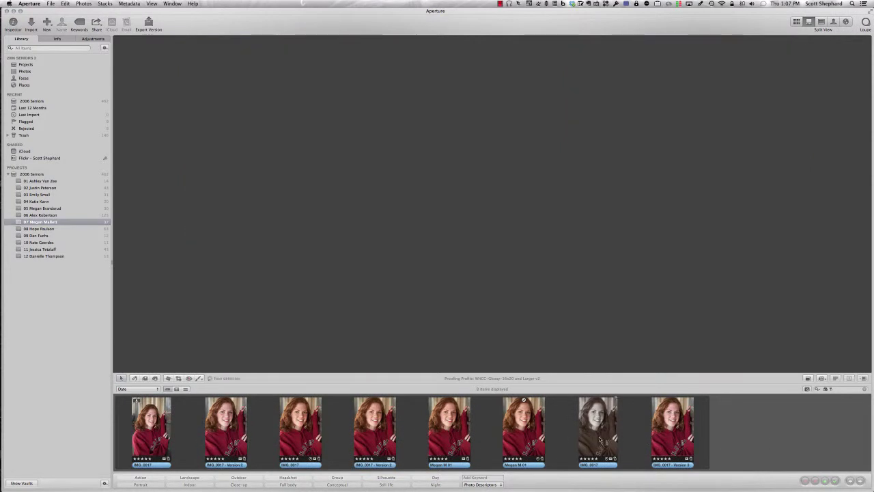
{"action": "left_click", "coordinate": [600, 439]}
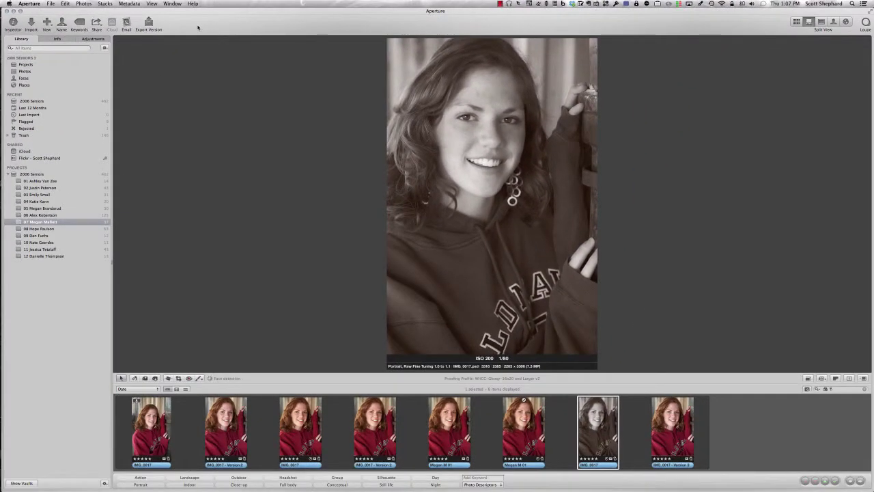
Step: Customize the toolbar by adding Flickr, Facebook and SmugMug after Export Version, with Loupe placed right after SmugMug
{"action": "right_click", "coordinate": [198, 27]}
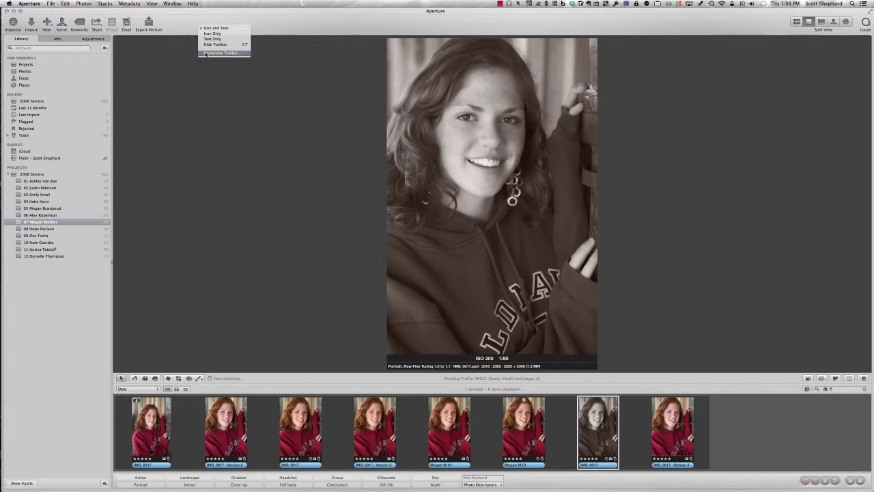
{"action": "left_click", "coordinate": [206, 53]}
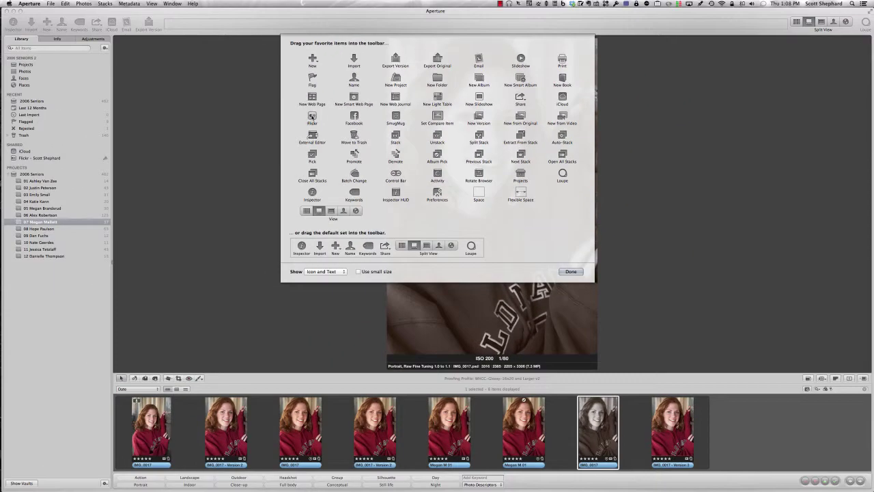
{"action": "left_click_drag", "start_coordinate": [312, 117], "coordinate": [201, 22]}
{"action": "left_click_drag", "start_coordinate": [357, 119], "coordinate": [193, 24]}
{"action": "left_click_drag", "start_coordinate": [397, 118], "coordinate": [211, 27]}
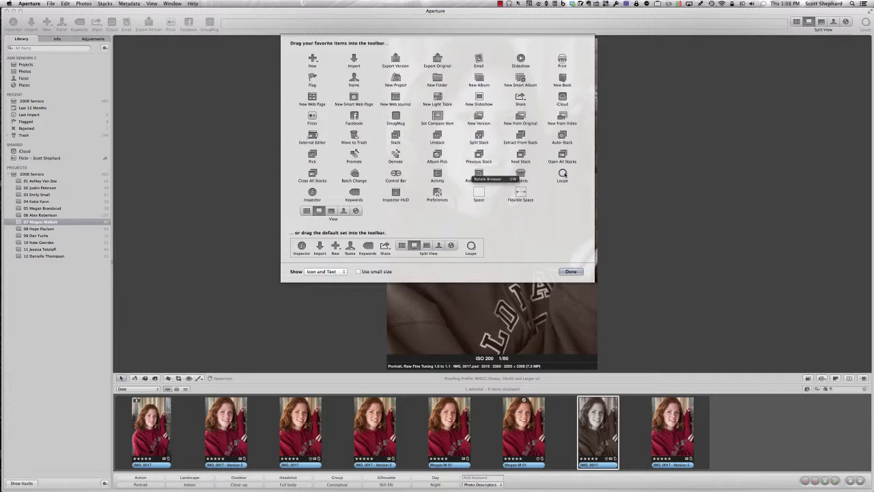
{"action": "left_click_drag", "start_coordinate": [270, 27], "coordinate": [229, 23]}
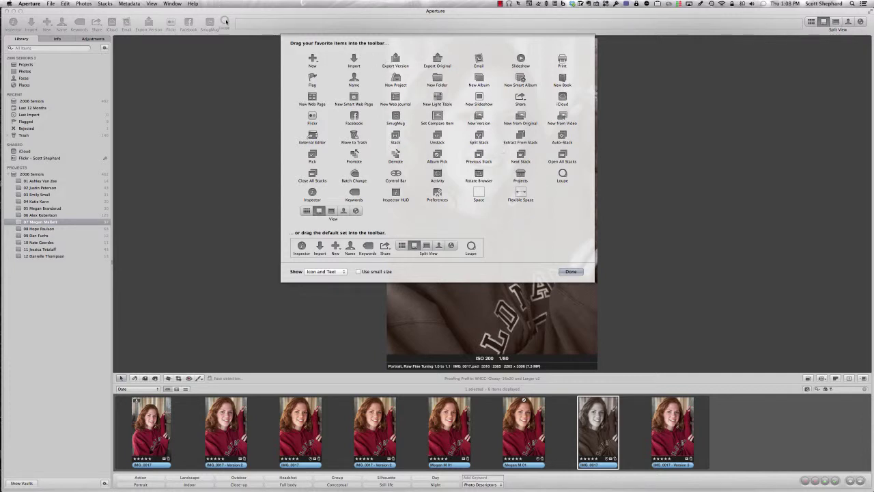
{"action": "left_click", "coordinate": [562, 270]}
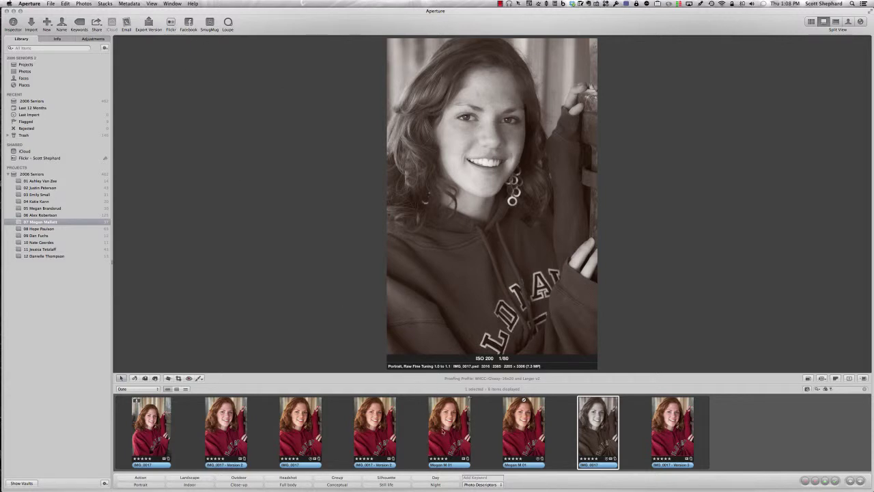
Step: Add the two neighbouring colour portraits to the selection for a multi-photo export, and reselect only the sepia portrait
{"action": "left_click", "coordinate": [468, 431], "text": "super"}
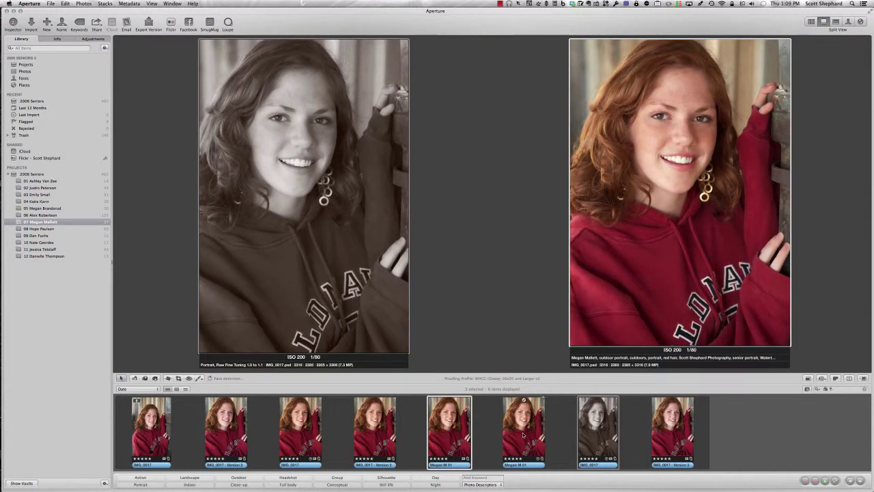
{"action": "left_click", "coordinate": [524, 434], "text": "super"}
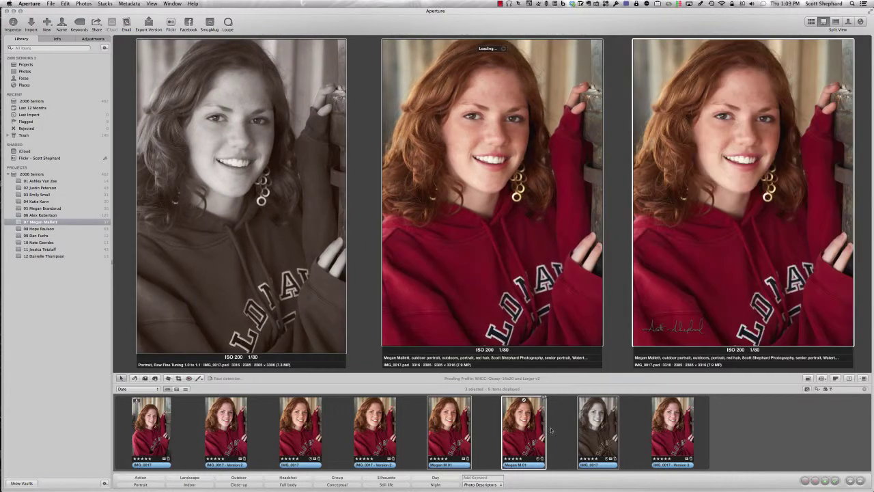
{"action": "left_click", "coordinate": [597, 430]}
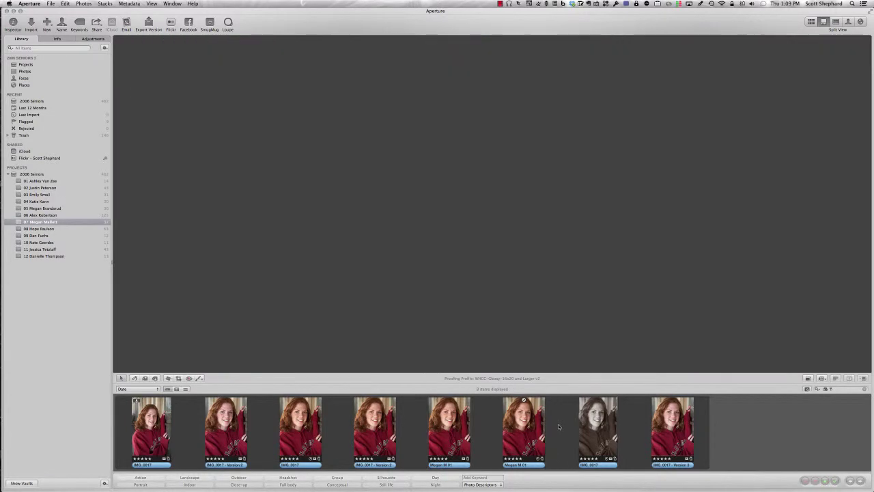
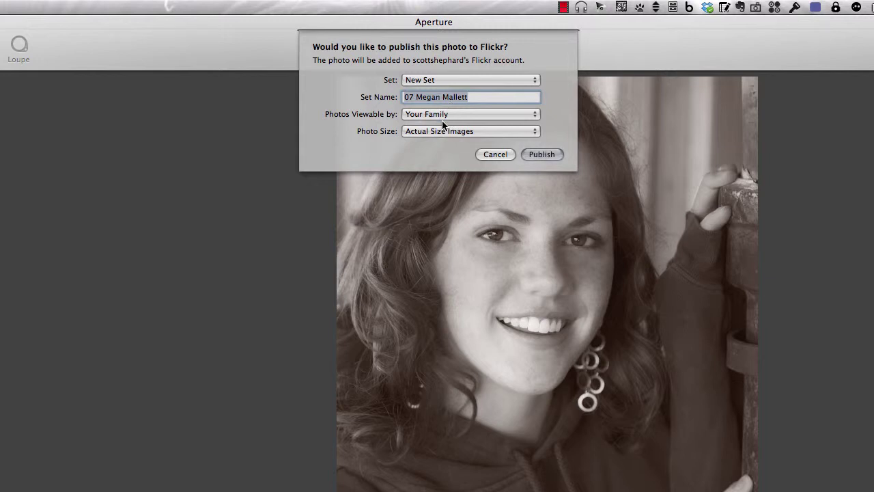
Step: Choose the existing Flickr set for this portrait subject, instead of a new set, as the publishing destination
{"action": "left_click", "coordinate": [442, 80]}
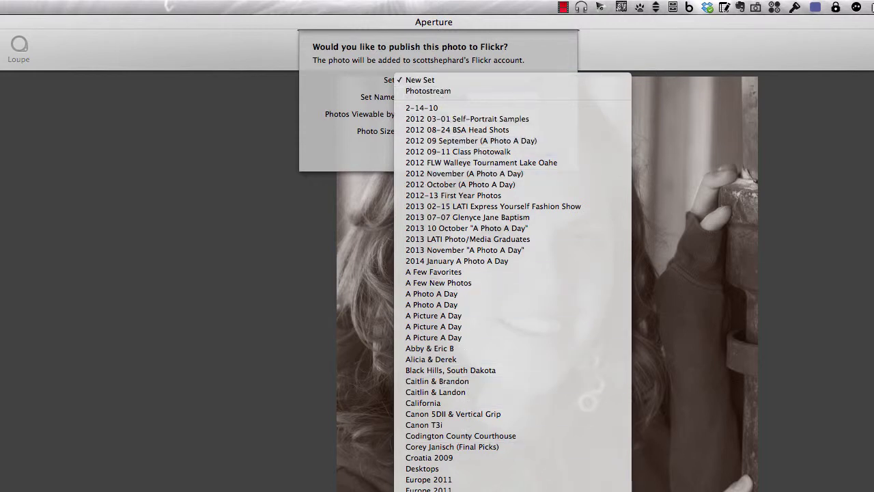
{"action": "key", "text": "Return"}
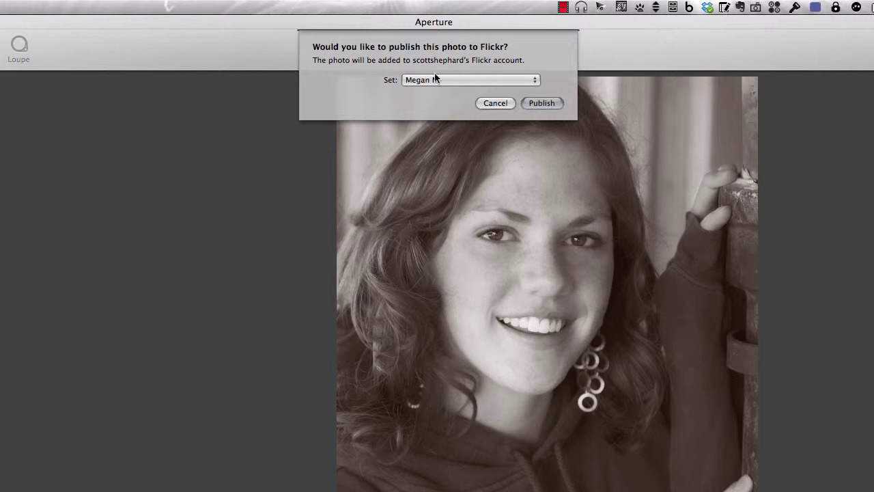
{"action": "left_click", "coordinate": [461, 78]}
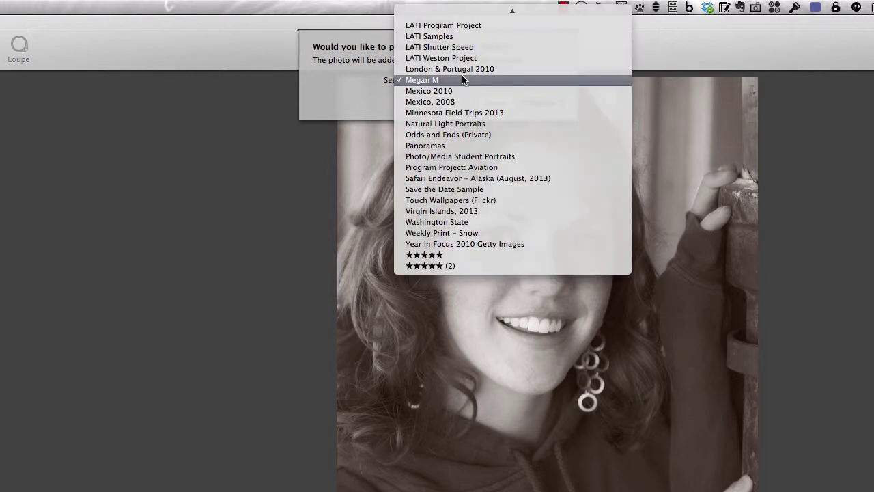
{"action": "left_click", "coordinate": [334, 83]}
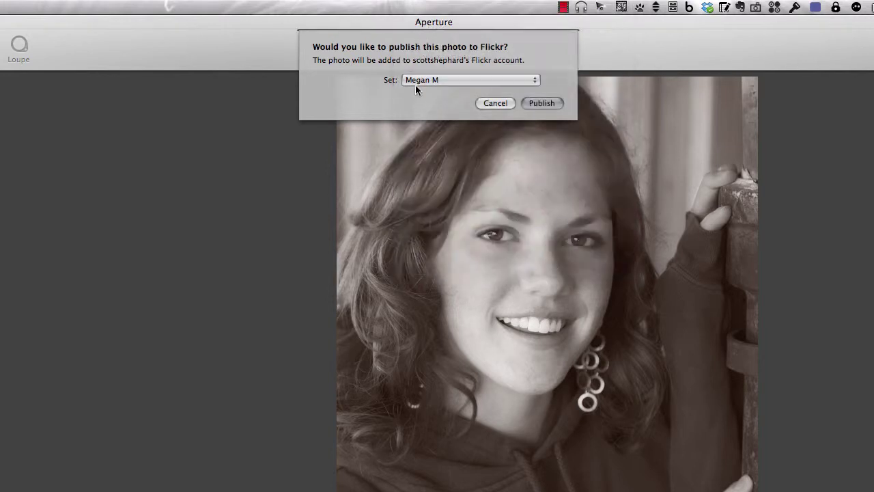
Step: Cancel the pending publish, restart publishing to Flickr, and review the photo size options for a new set, keeping Actual Size Images
{"action": "left_click", "coordinate": [496, 104]}
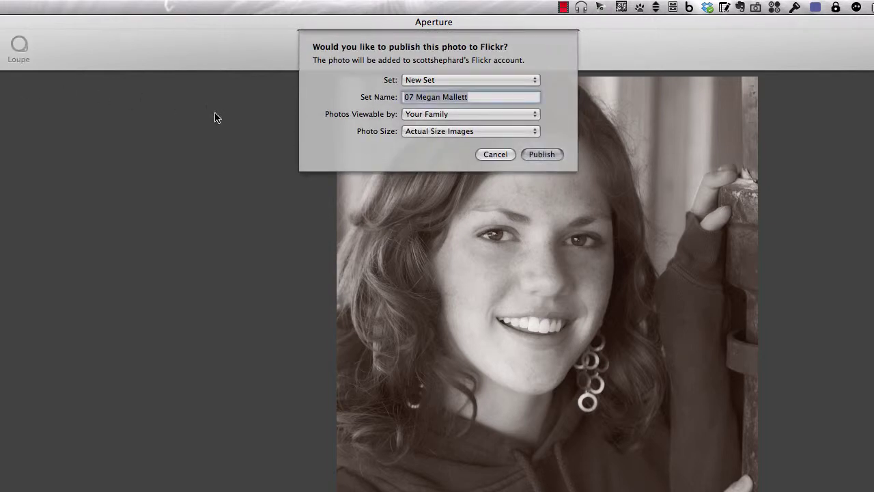
{"action": "left_click", "coordinate": [452, 134]}
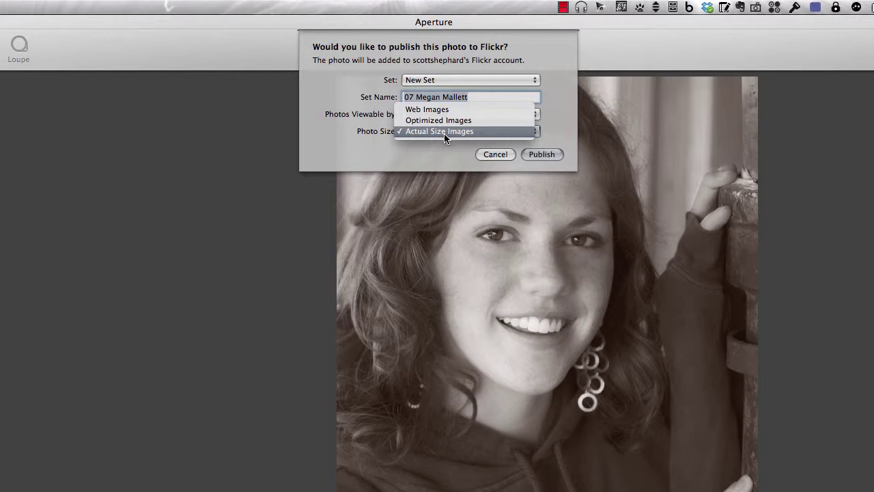
{"action": "left_click", "coordinate": [445, 133]}
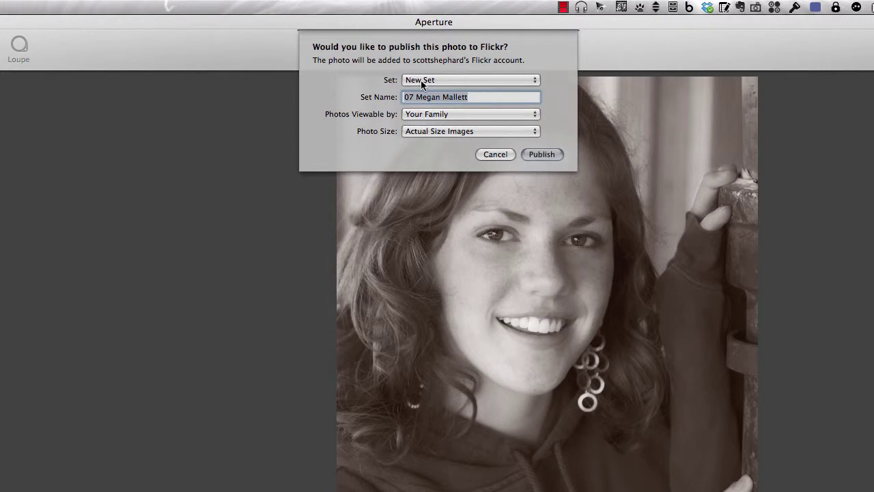
Step: Choose the portrait subject's existing Flickr set as the destination and publish the sepia portrait to it
{"action": "left_click", "coordinate": [424, 80]}
{"action": "left_click", "coordinate": [424, 81]}
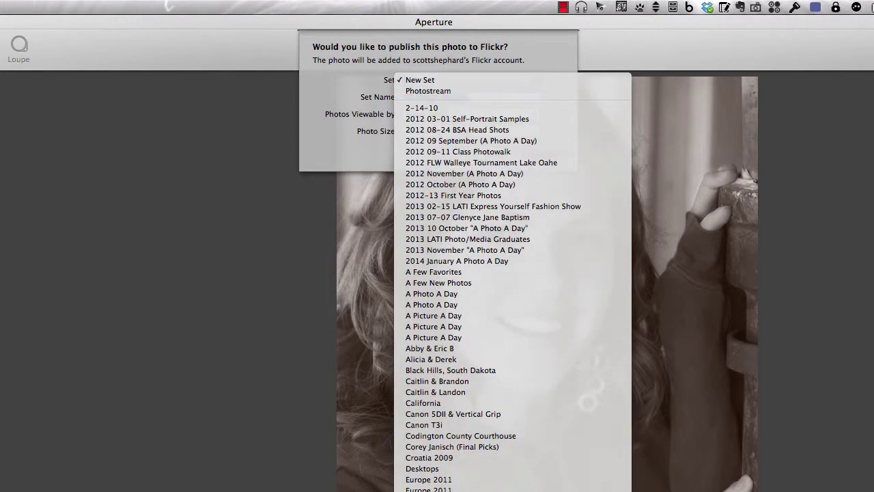
{"action": "type", "text": "Megan"}
{"action": "key", "text": "Return"}
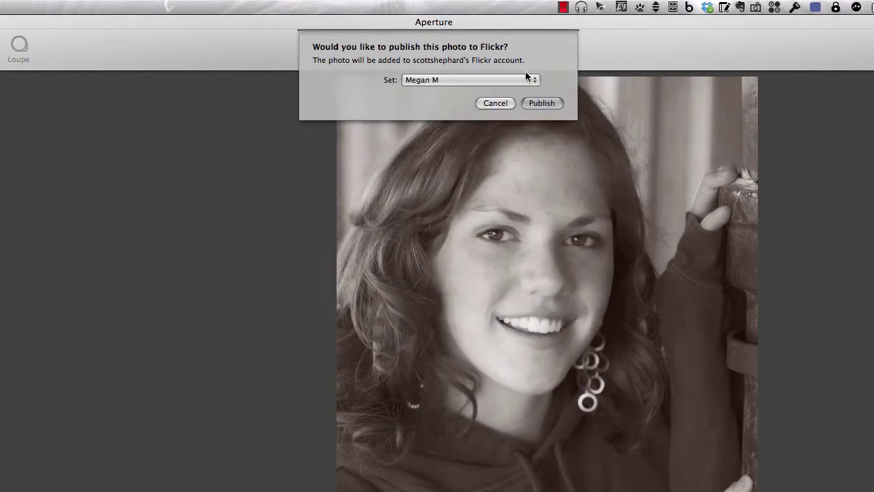
{"action": "left_click", "coordinate": [541, 103]}
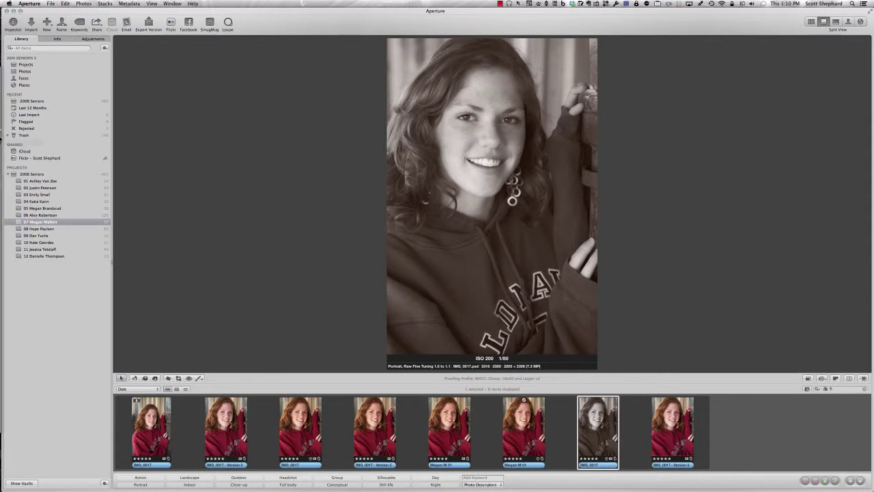
Step: Switch to Safari and open the account's own photostream on Flickr
{"action": "mouse_move", "coordinate": [2, 137]}
{"action": "left_click", "coordinate": [16, 122]}
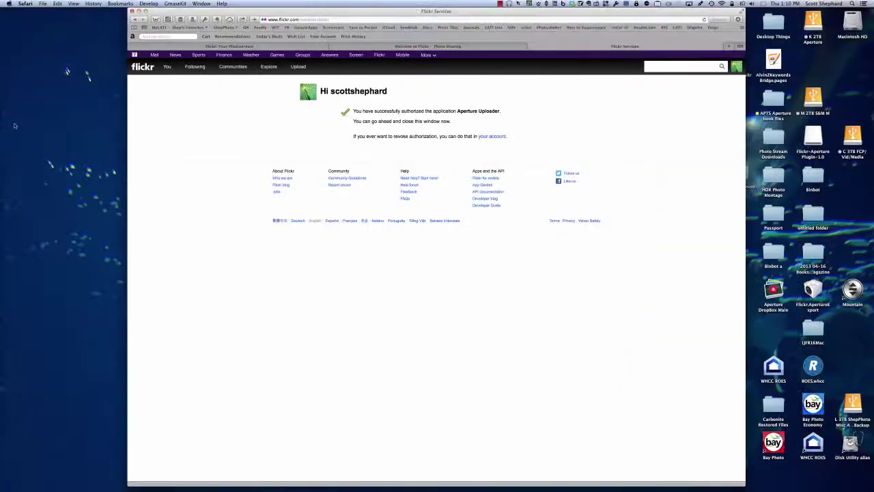
{"action": "mouse_move", "coordinate": [165, 68]}
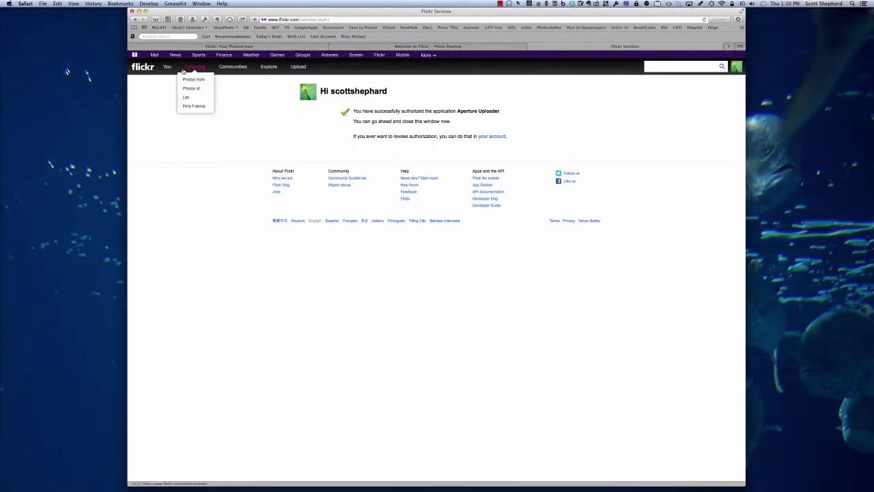
{"action": "left_click", "coordinate": [164, 80]}
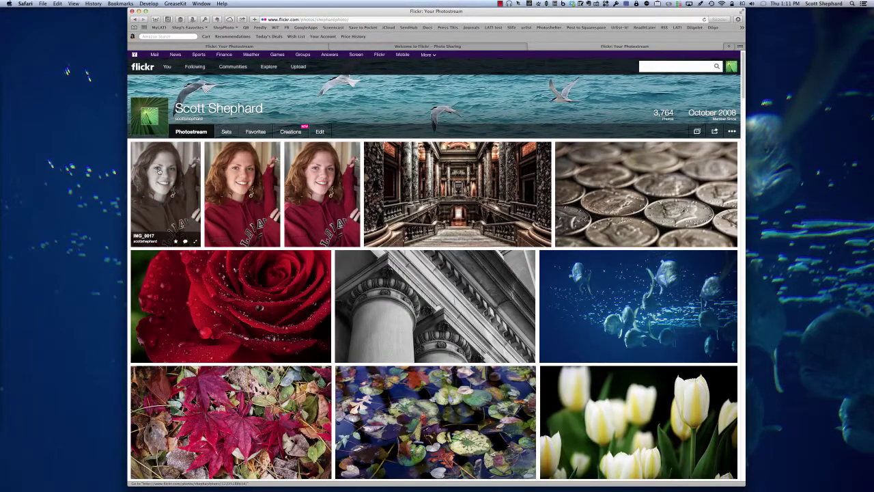
Step: Open the portrait subject's set from the Flickr sets and open the sepia portrait in it
{"action": "left_click", "coordinate": [227, 132]}
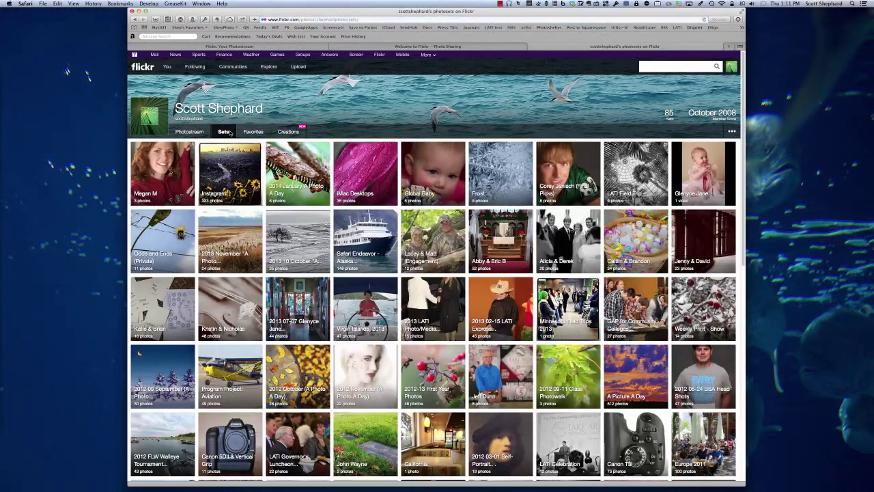
{"action": "left_click", "coordinate": [164, 185]}
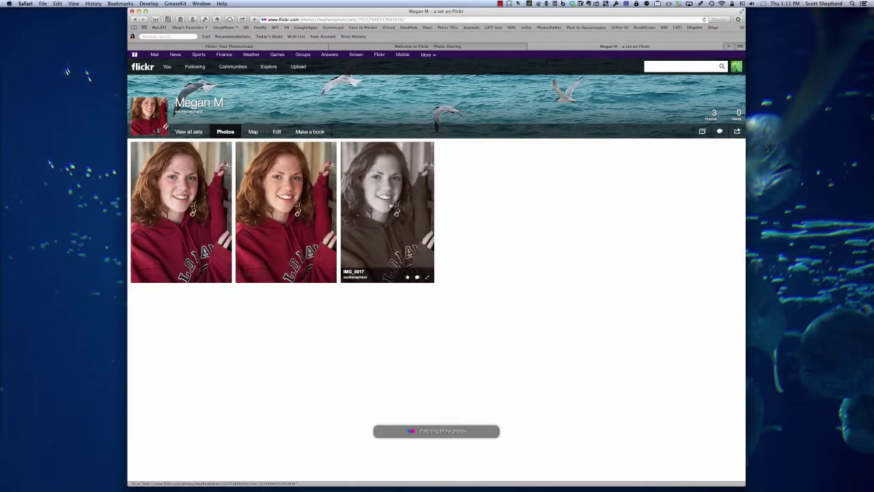
{"action": "left_click", "coordinate": [391, 205]}
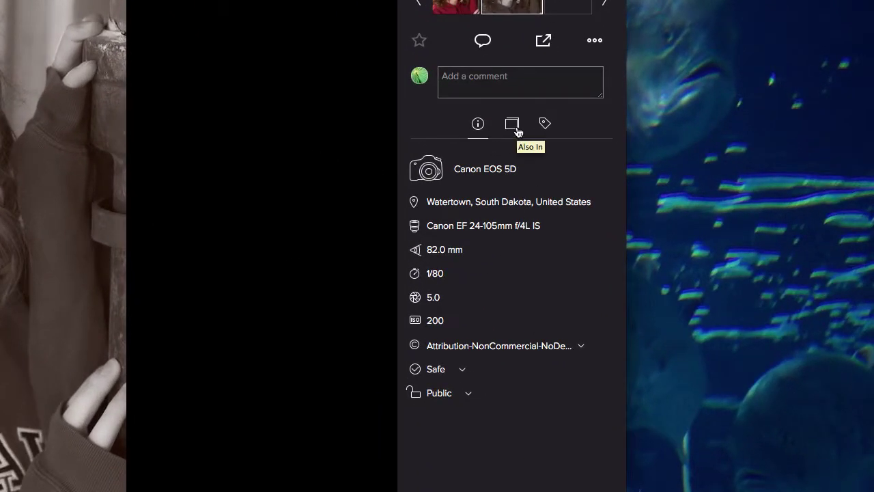
Step: Set the sepia portrait's privacy to Friends & Family and its license to All Rights Reserved
{"action": "left_click", "coordinate": [468, 396]}
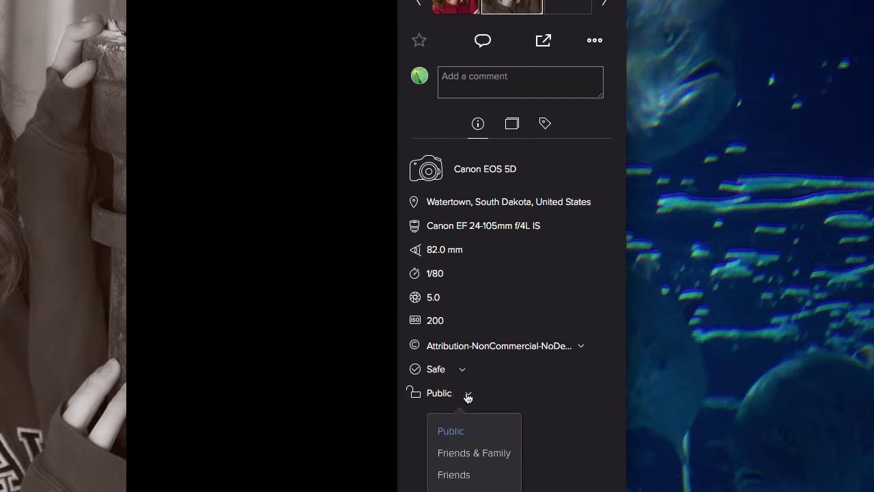
{"action": "left_click", "coordinate": [460, 454]}
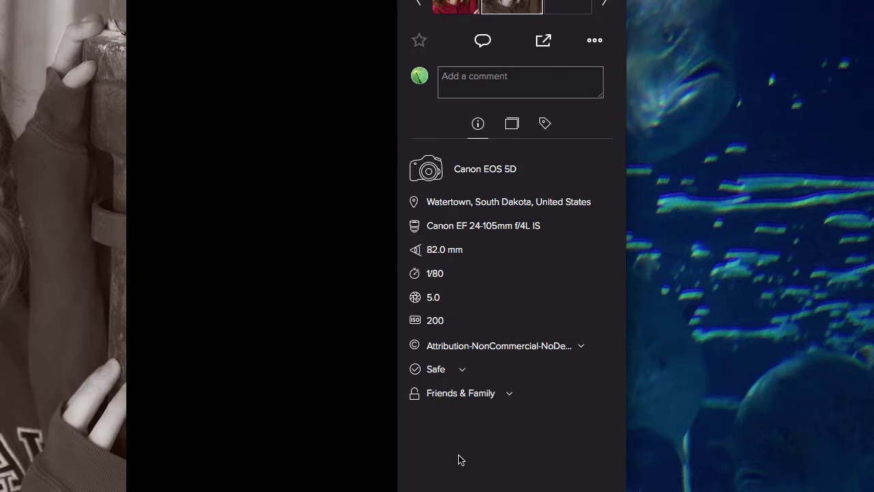
{"action": "left_click", "coordinate": [580, 347]}
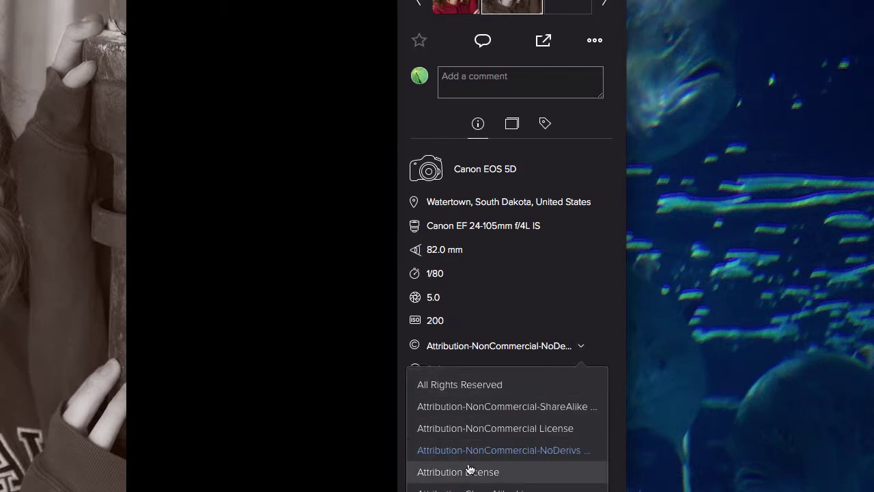
{"action": "left_click", "coordinate": [491, 386]}
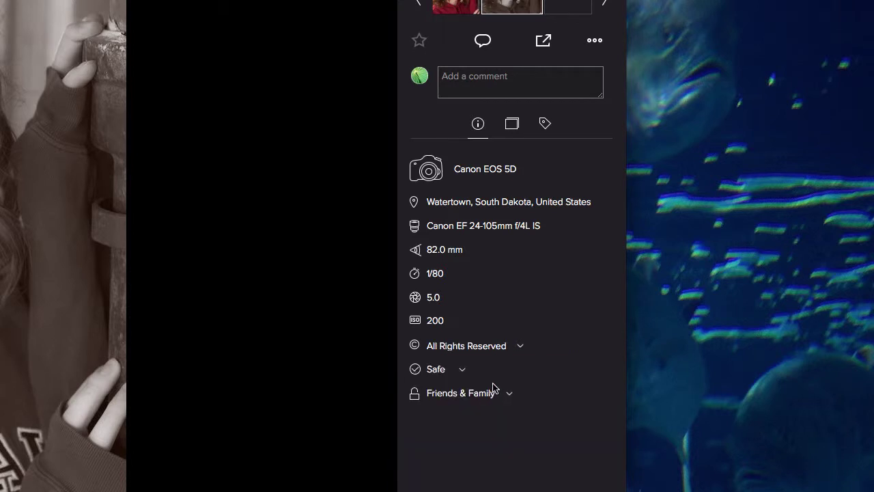